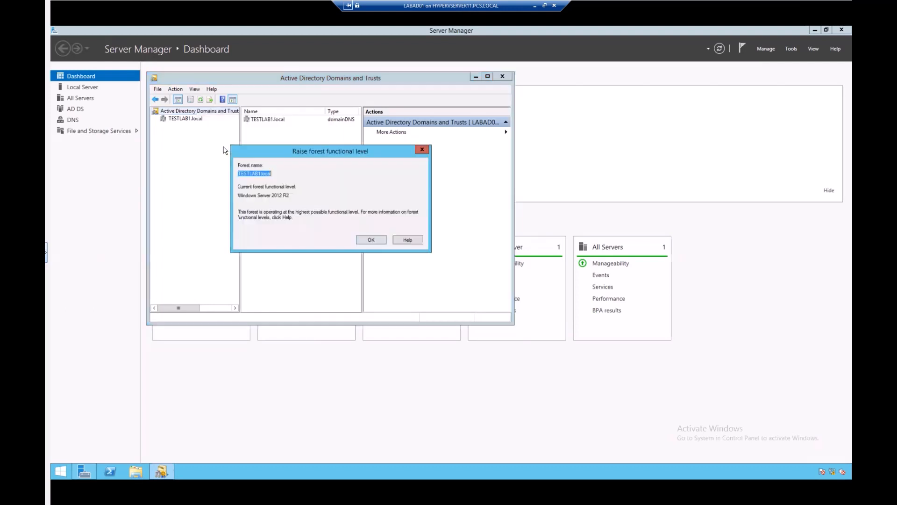
Confirm the TESTLAB1.local forest is already at Windows Server 2012 R2 functional level and close the check.
left_click(299, 172)
key("Return")
Verify TESTLAB1.local's domain functional level reads Windows Server 2012 R2, then close that dialog.
left_click(182, 120)
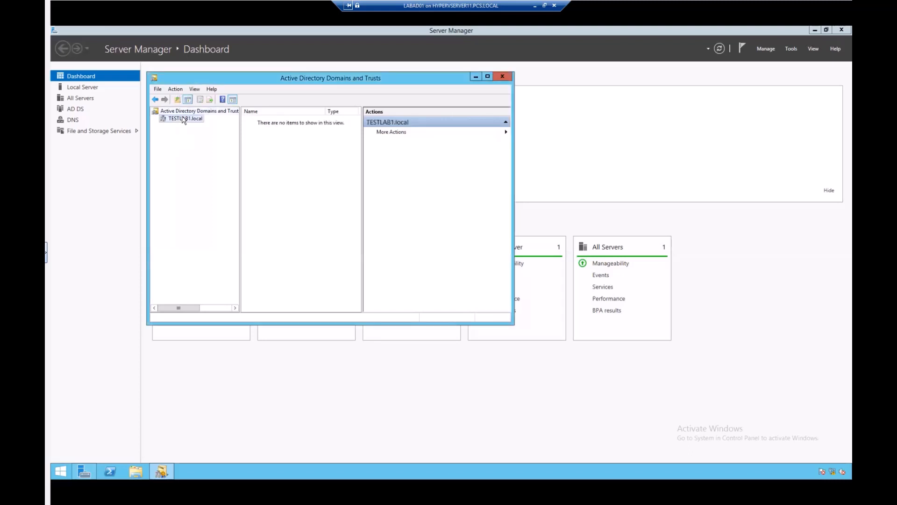
right_click(183, 120)
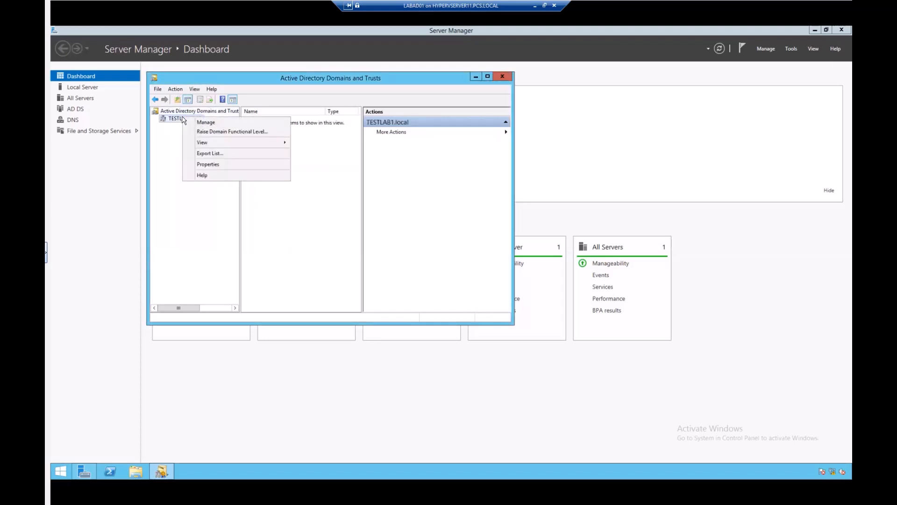
left_click(232, 132)
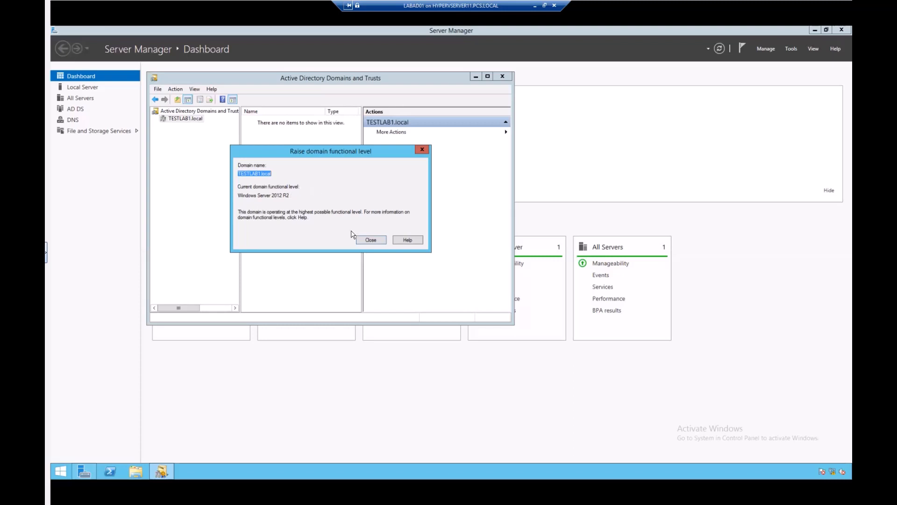
left_click(371, 239)
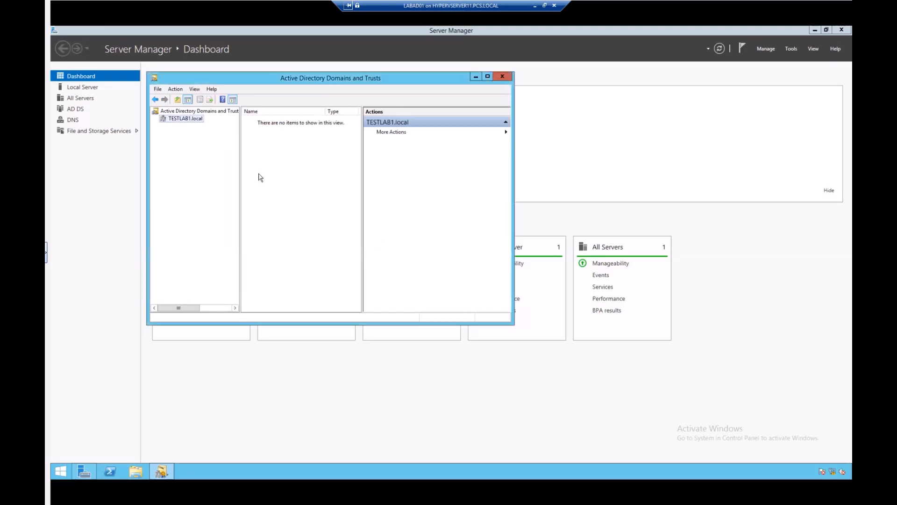
right_click(190, 118)
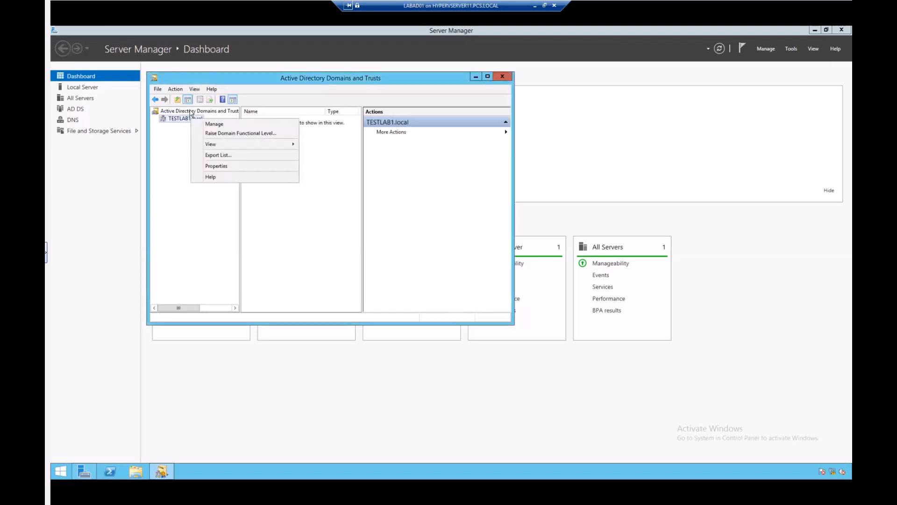
left_click(190, 112)
right_click(189, 112)
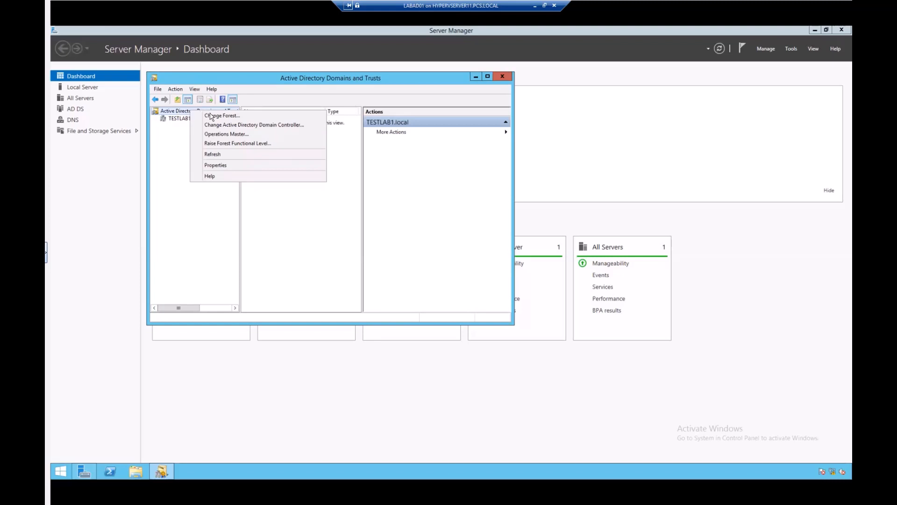
left_click(227, 135)
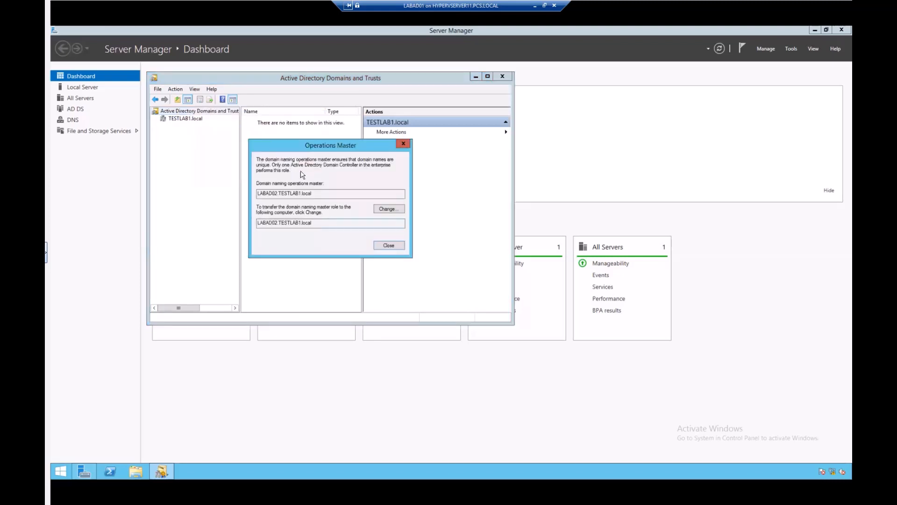
left_click(389, 245)
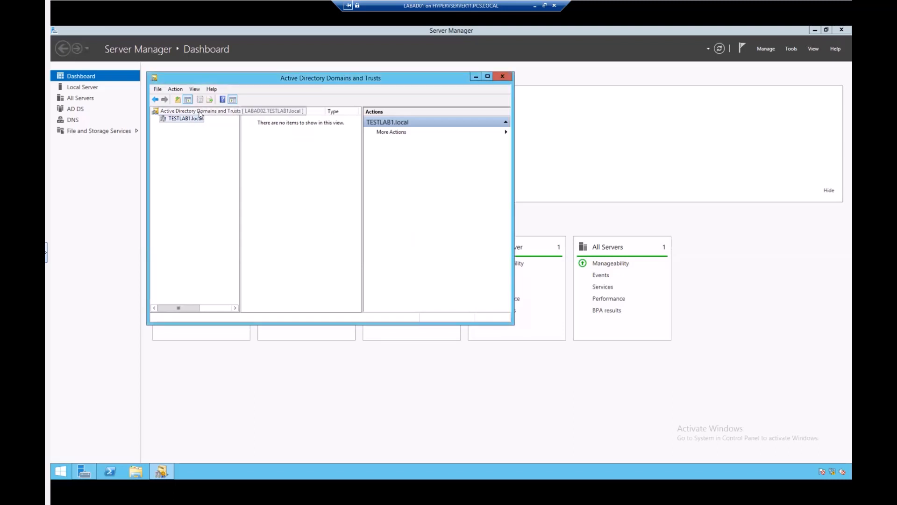
Add Target.com to the forest's alternative UPN suffixes, apply, and close the properties.
right_click(200, 114)
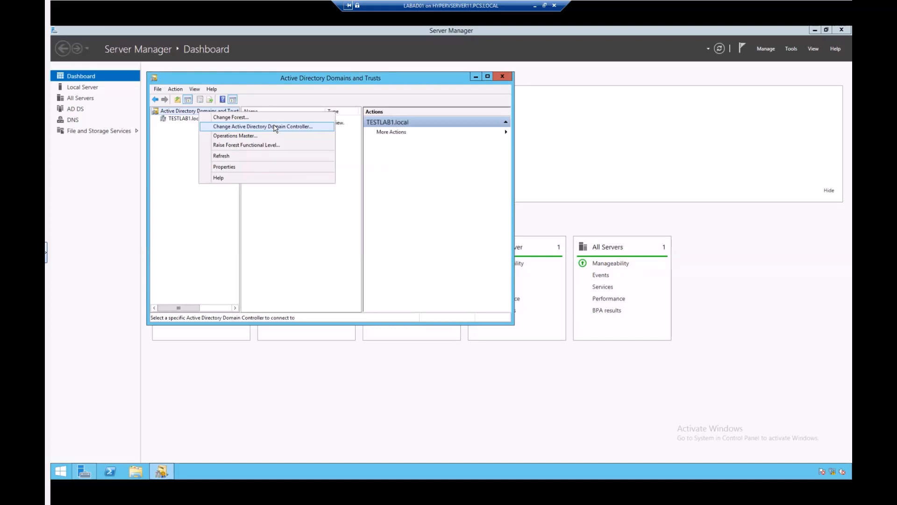
left_click(233, 168)
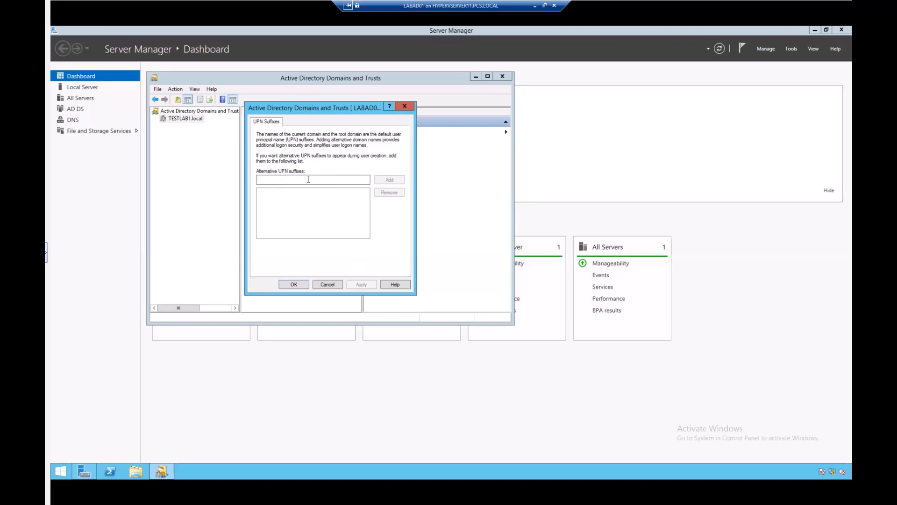
type("Target.com")
left_click(390, 182)
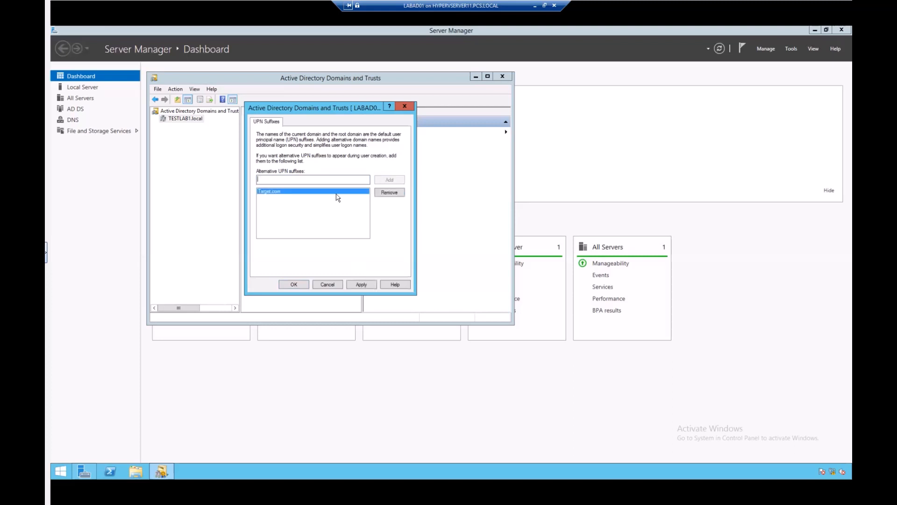
left_click(361, 284)
left_click(295, 284)
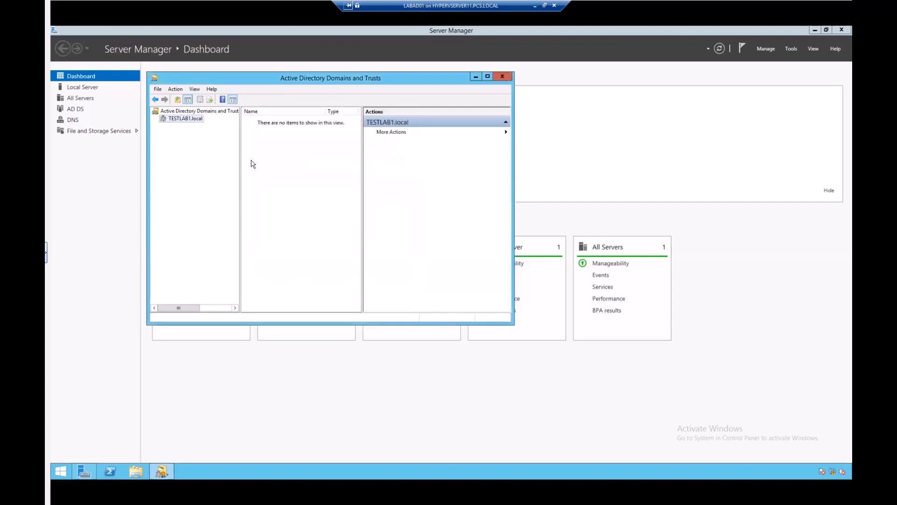
Launch the New Trust Wizard from the Trusts tab of TESTLAB1.local's Properties.
right_click(183, 121)
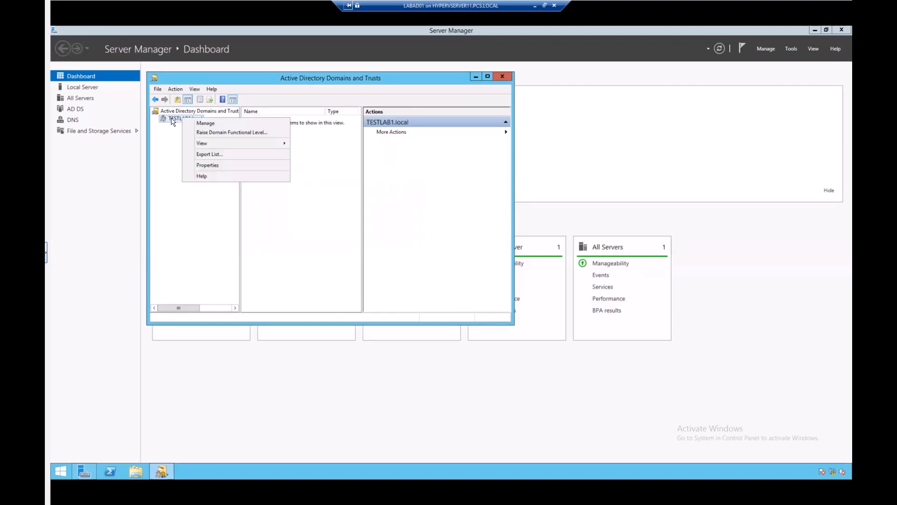
left_click(175, 123)
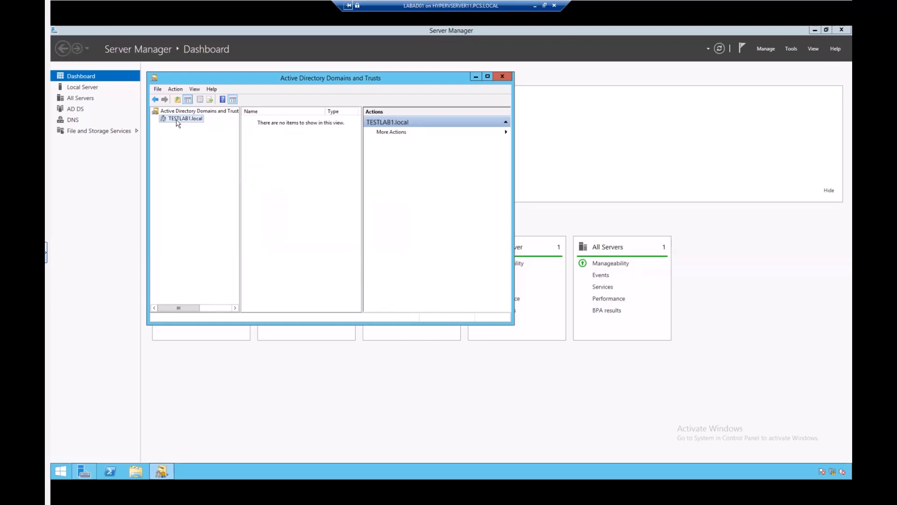
right_click(177, 121)
left_click(207, 169)
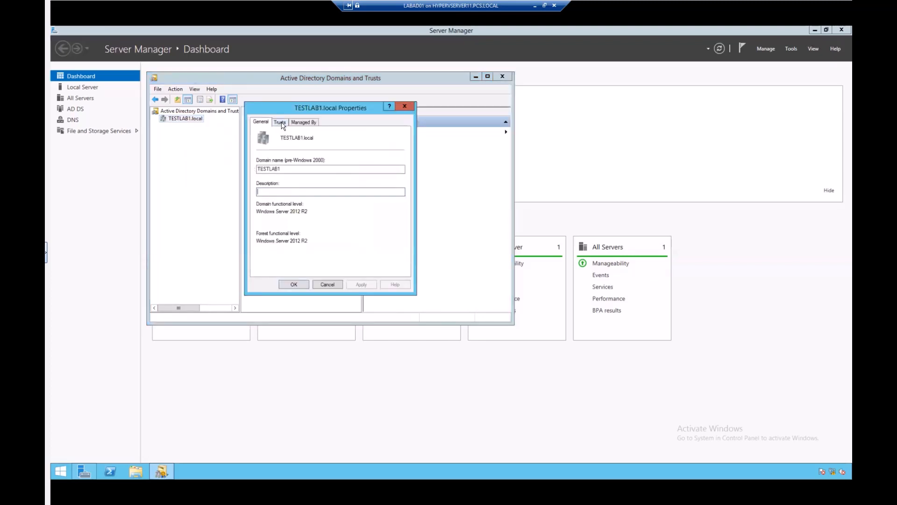
left_click(281, 122)
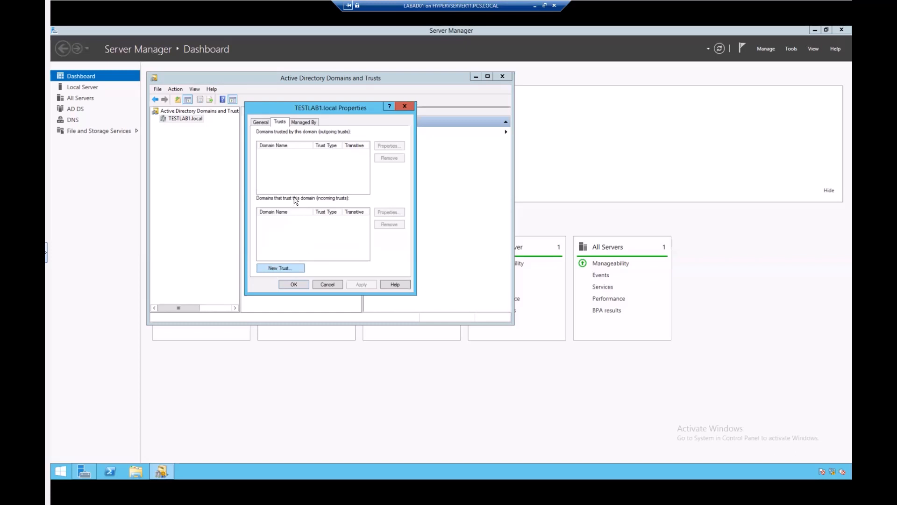
left_click(281, 268)
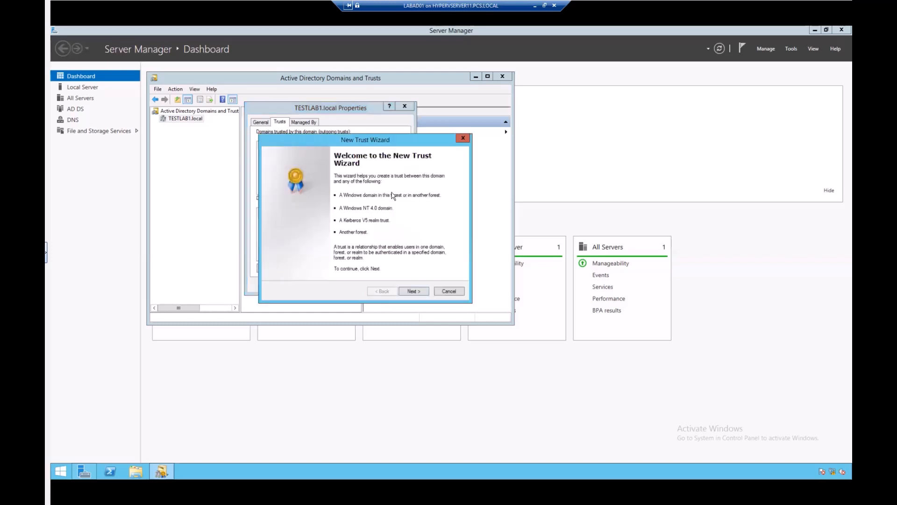
Enter Newtest.local as the trust name in the New Trust Wizard and continue.
left_click(417, 293)
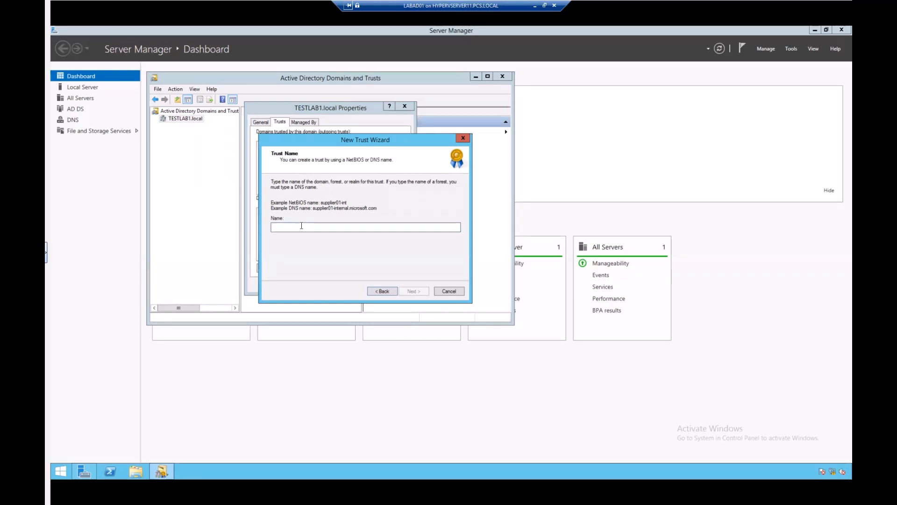
type("Newtest.local")
left_click(405, 292)
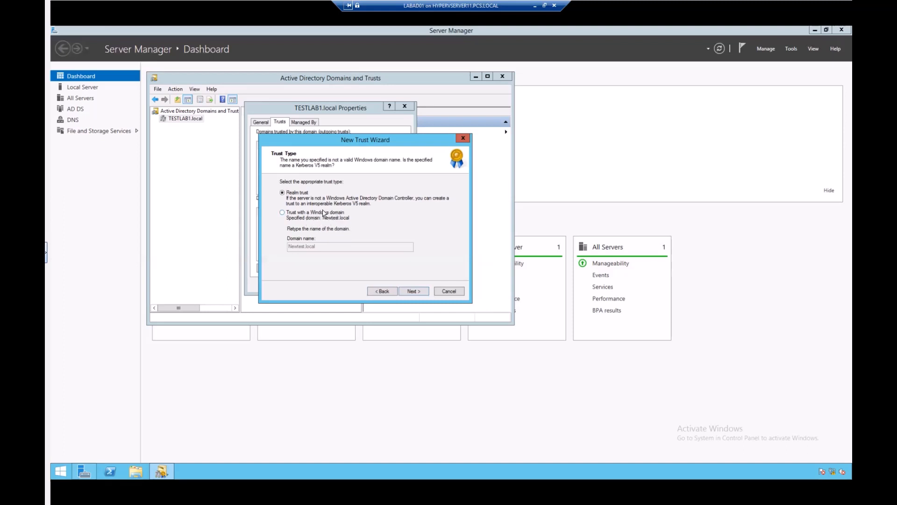
Choose a realm trust and keep it transitive in the wizard.
left_click(409, 292)
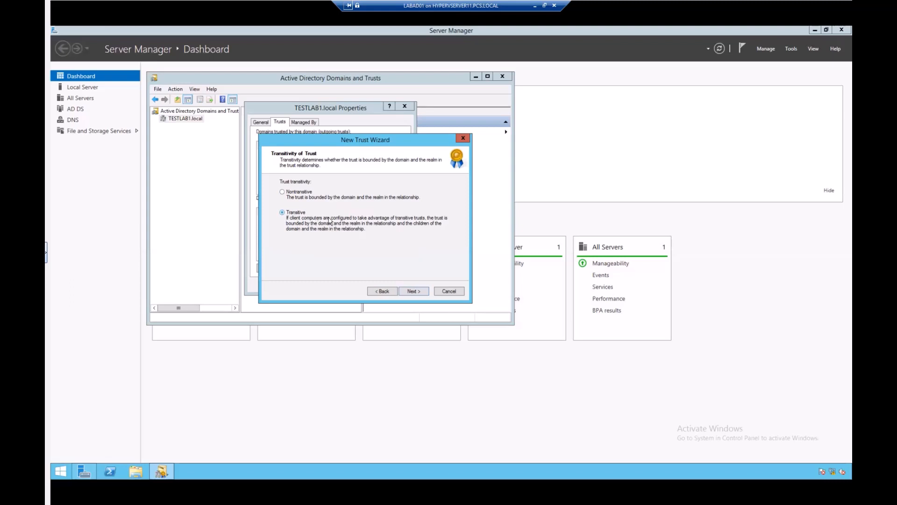
left_click(412, 293)
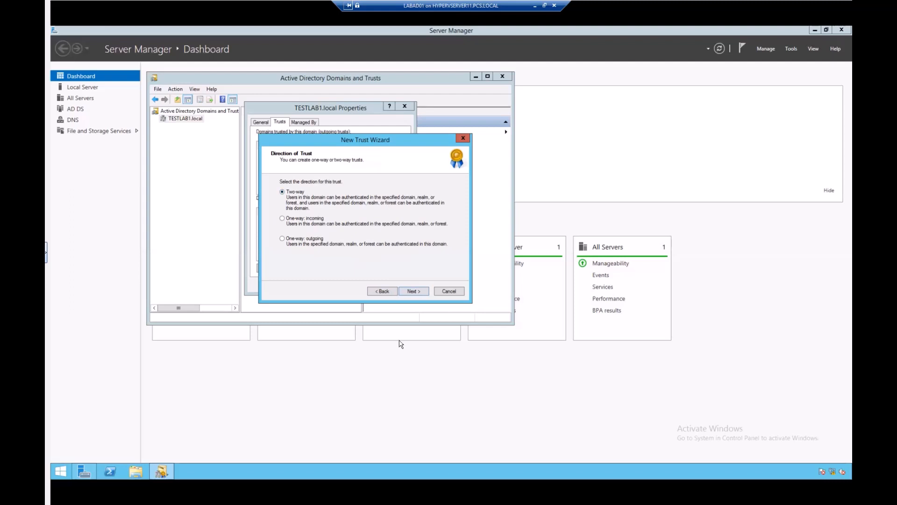
Keep the trust two-way, enter and confirm the trust password, then finish the wizard.
left_click(414, 291)
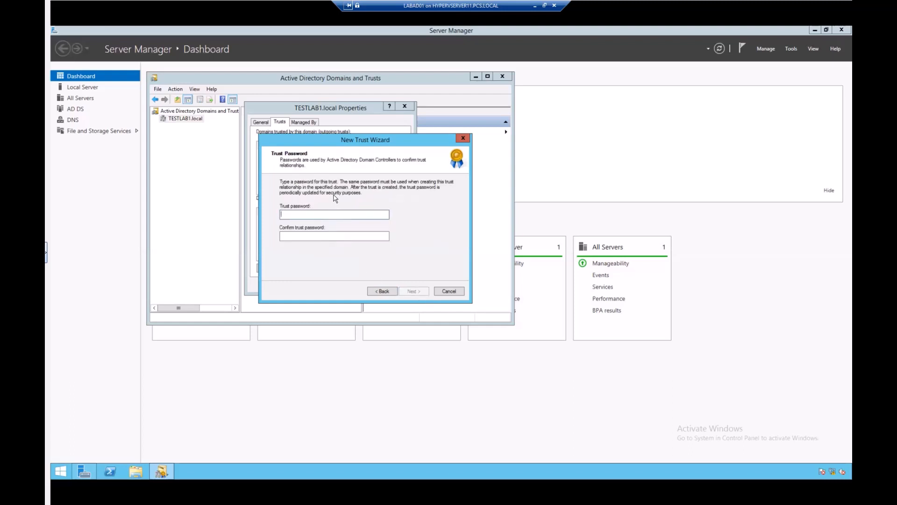
left_click(314, 214)
type("Pa$$w0rd")
key("Tab")
type("Pa$$")
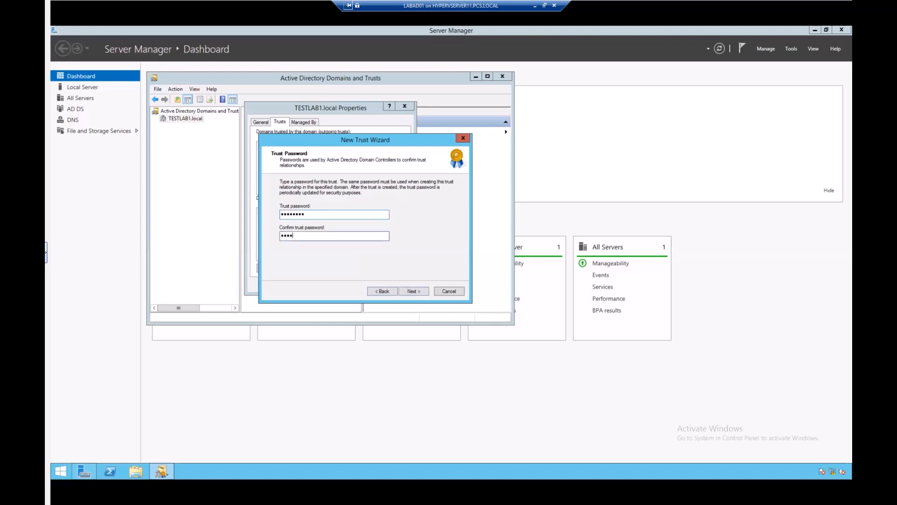
type("w0rd")
left_click(410, 293)
left_click(413, 291)
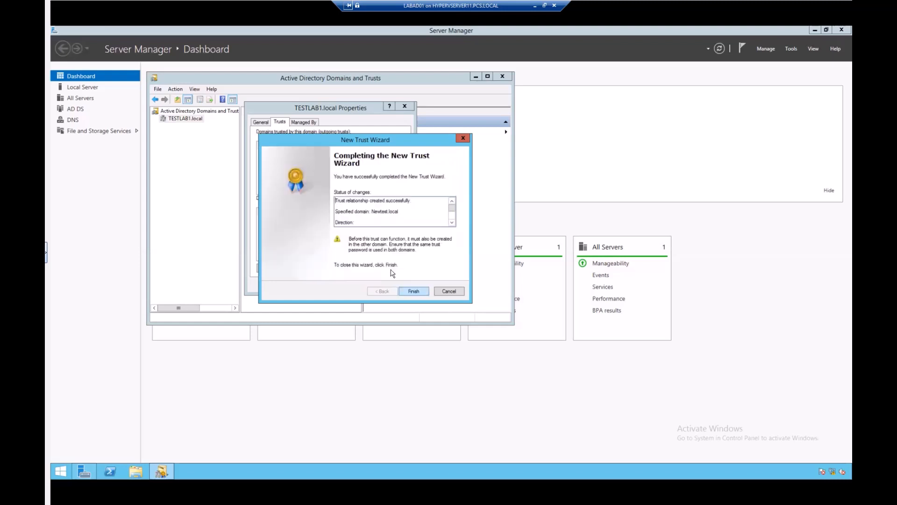
left_click(412, 290)
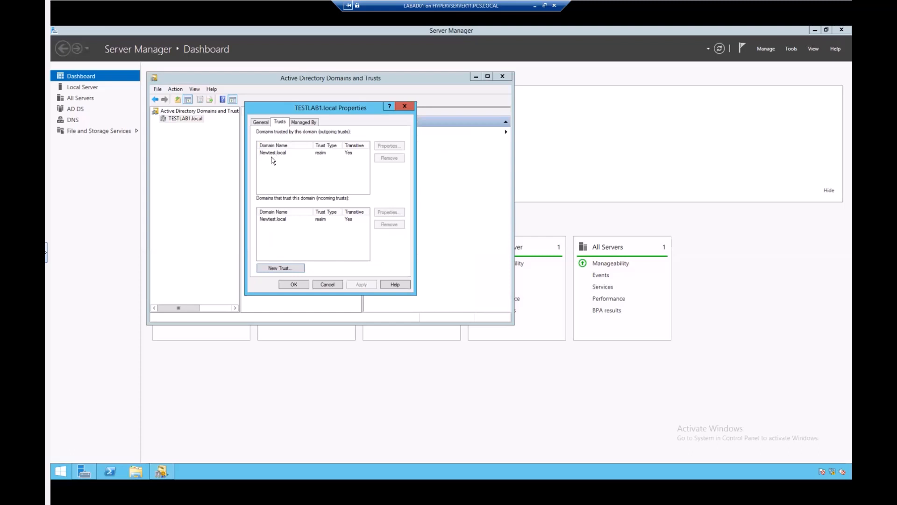
Check the empty Managed By tab of TESTLAB1.local Properties, then close the dialog with OK.
left_click(303, 122)
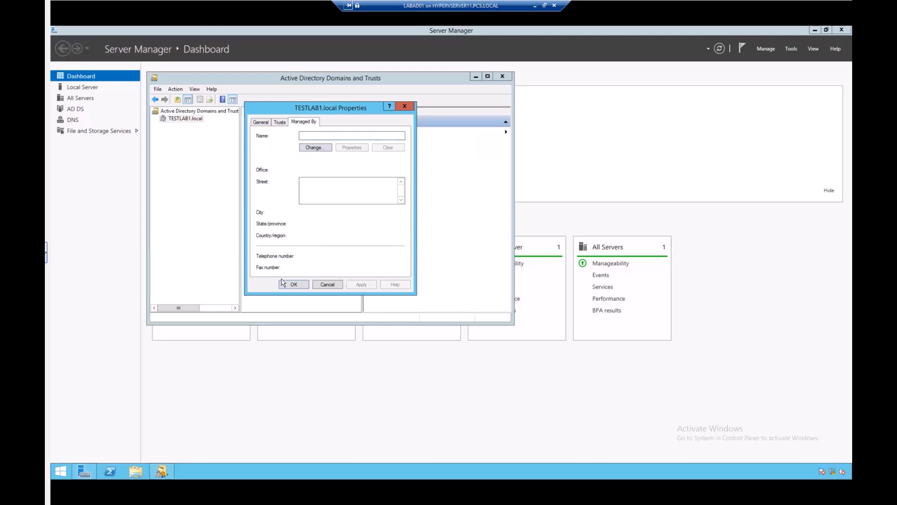
left_click(328, 285)
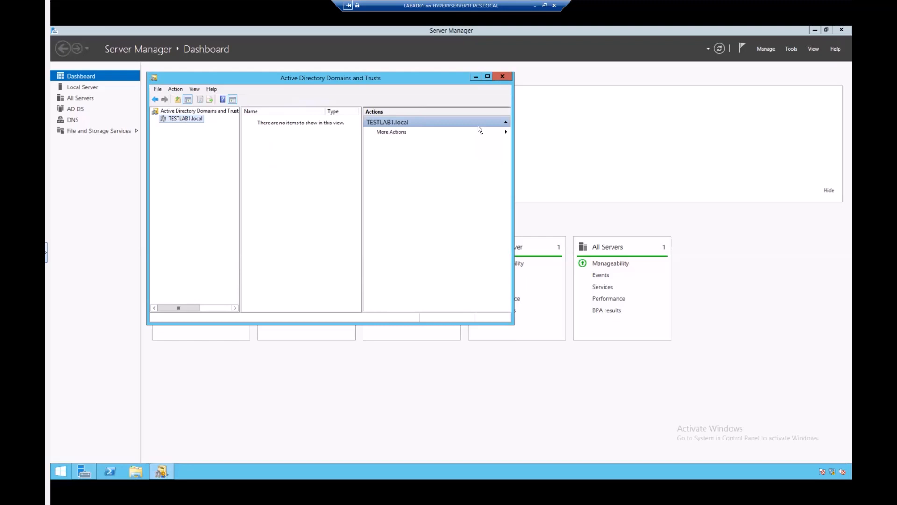
Close Domains and Trusts and open Active Directory Users and Computers from Server Manager's Tools menu.
left_click(502, 78)
left_click(791, 49)
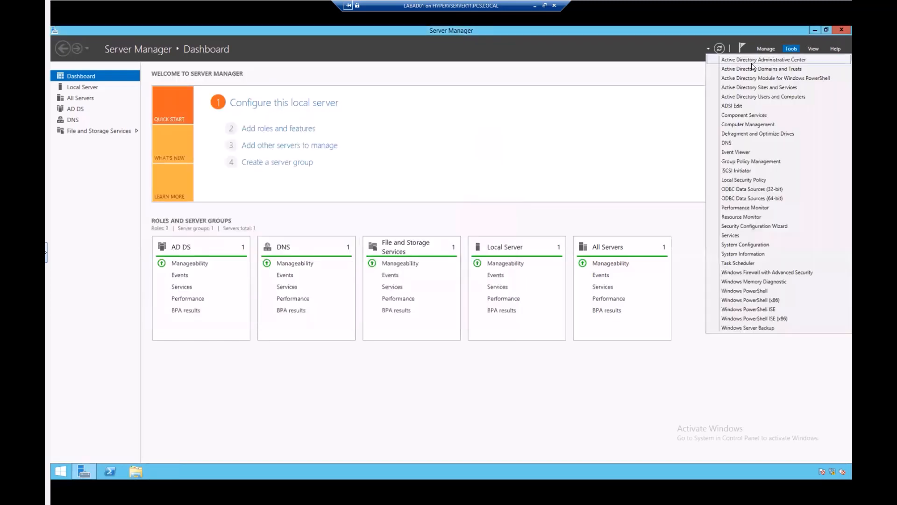
left_click(746, 96)
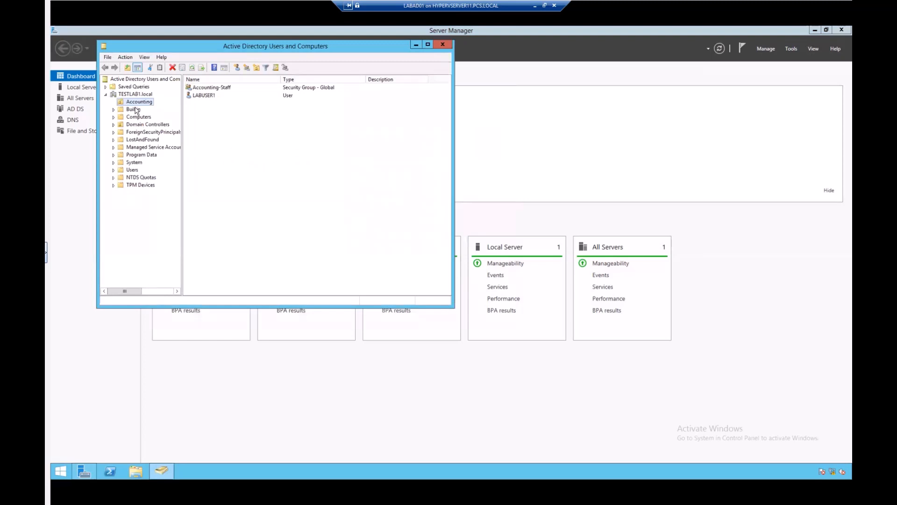
left_click(202, 96)
right_click(203, 96)
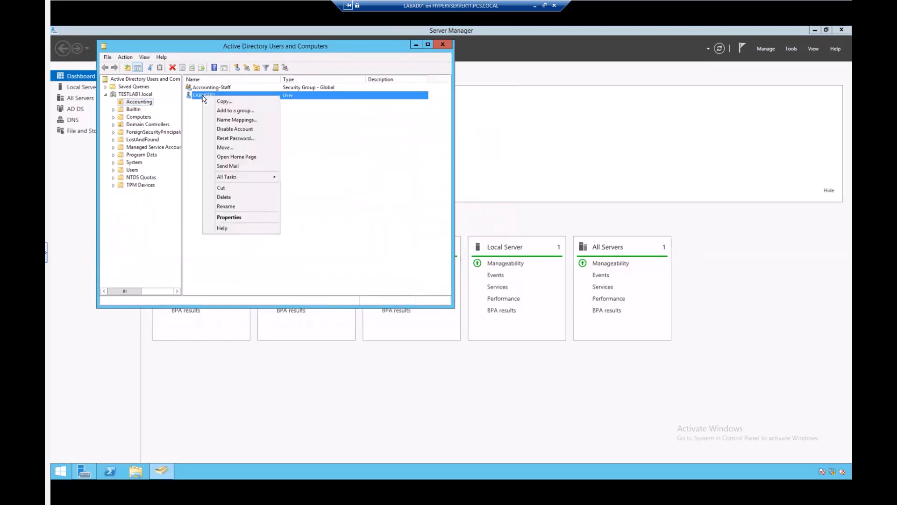
left_click(237, 220)
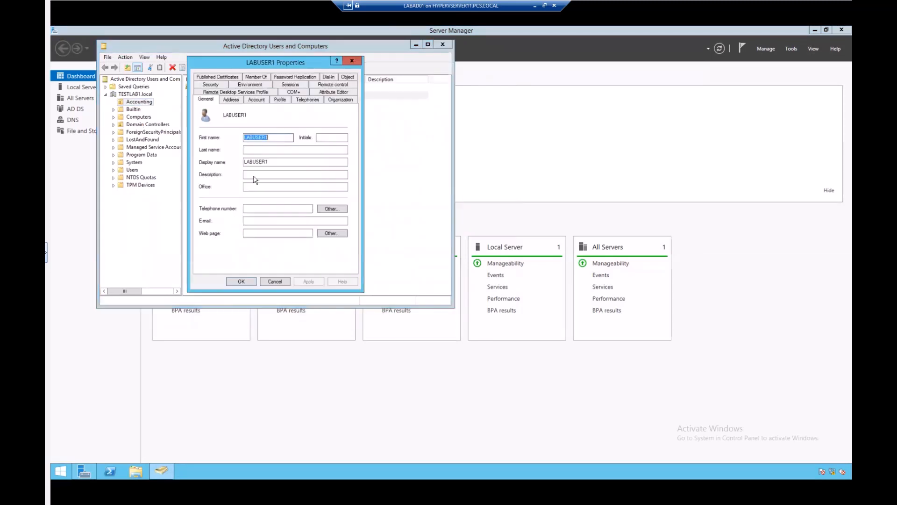
left_click(258, 99)
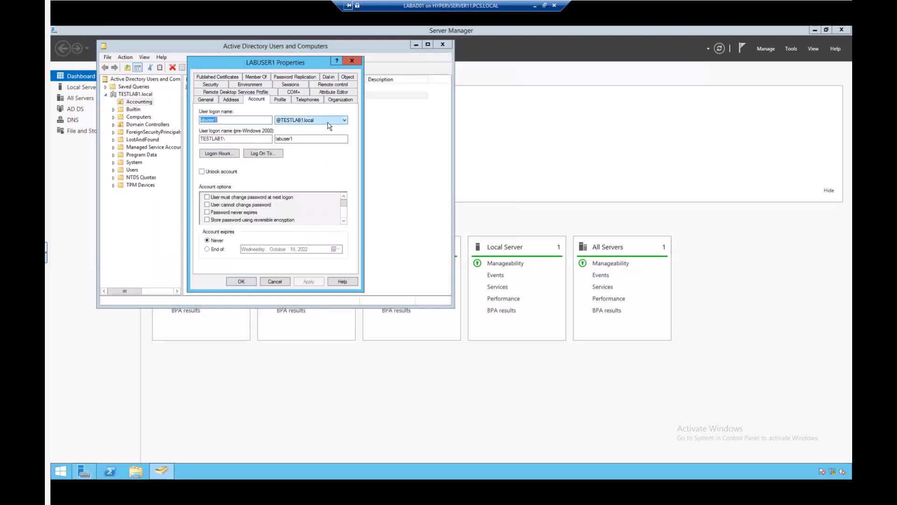
left_click(346, 122)
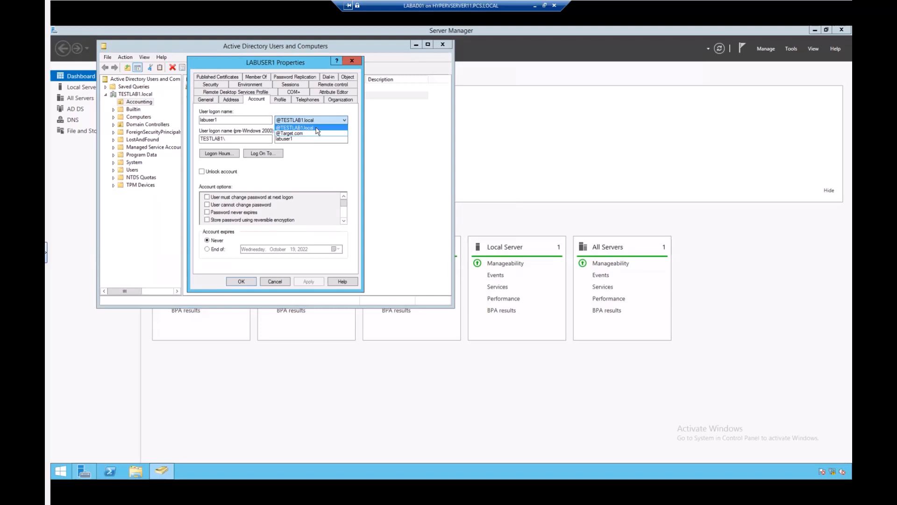
left_click(282, 134)
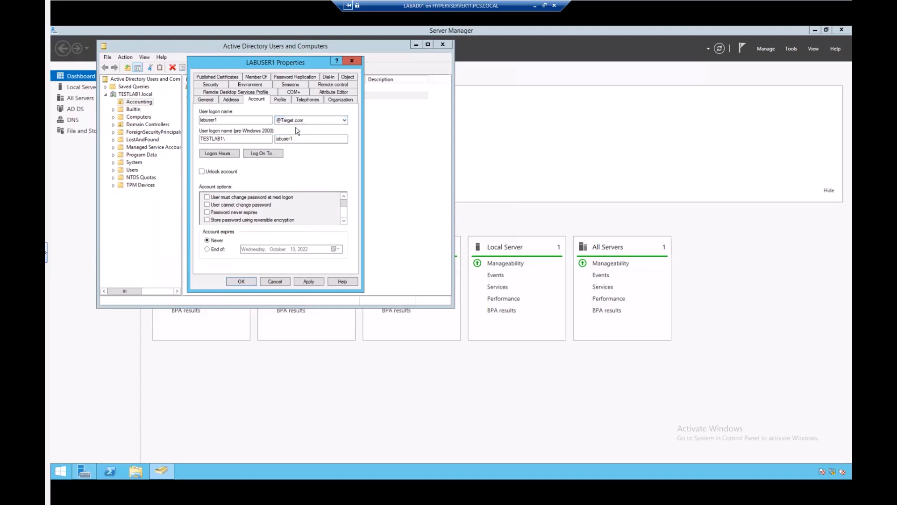
left_click(302, 282)
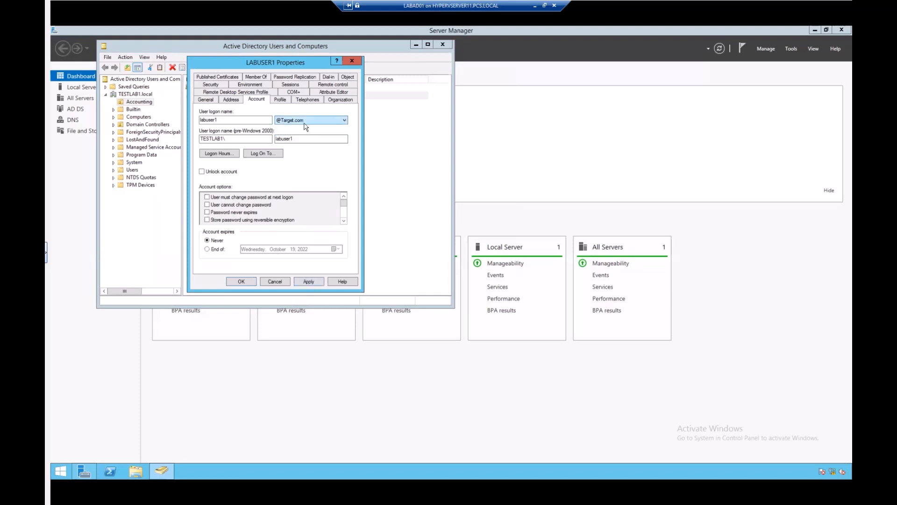
left_click(311, 283)
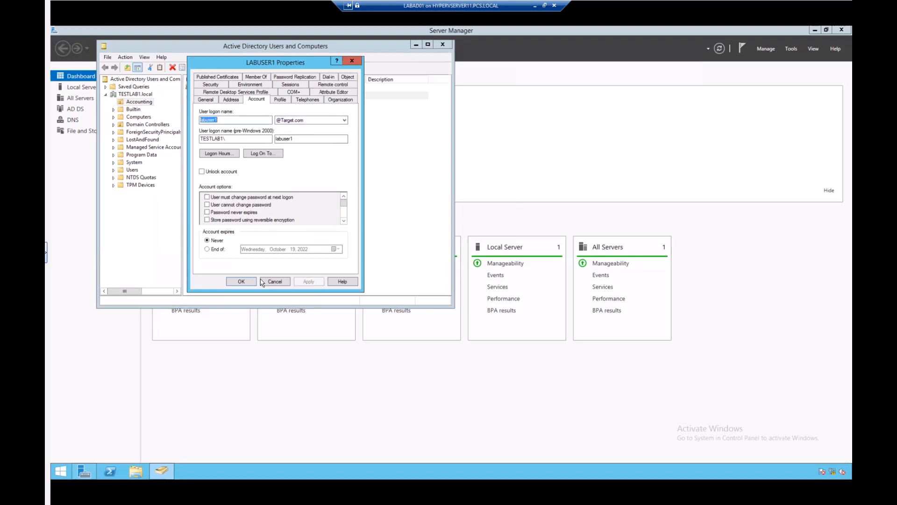
left_click(242, 282)
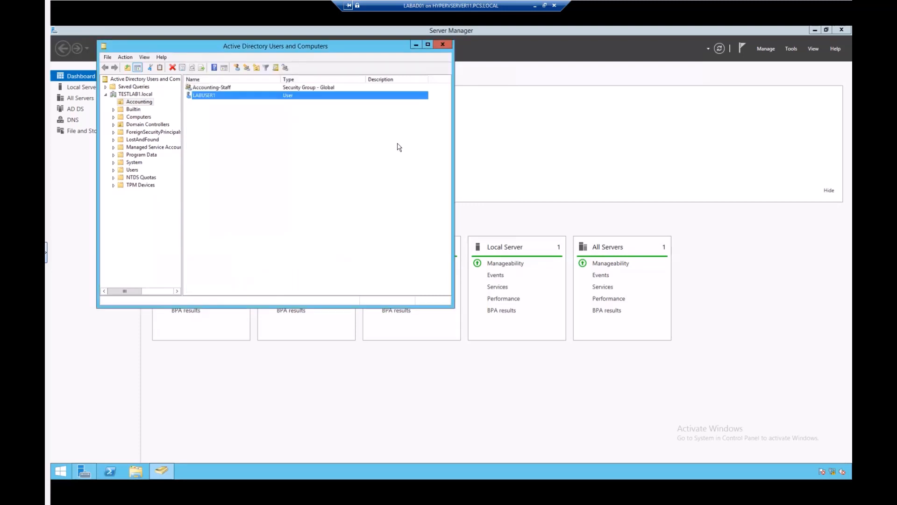
left_click(416, 118)
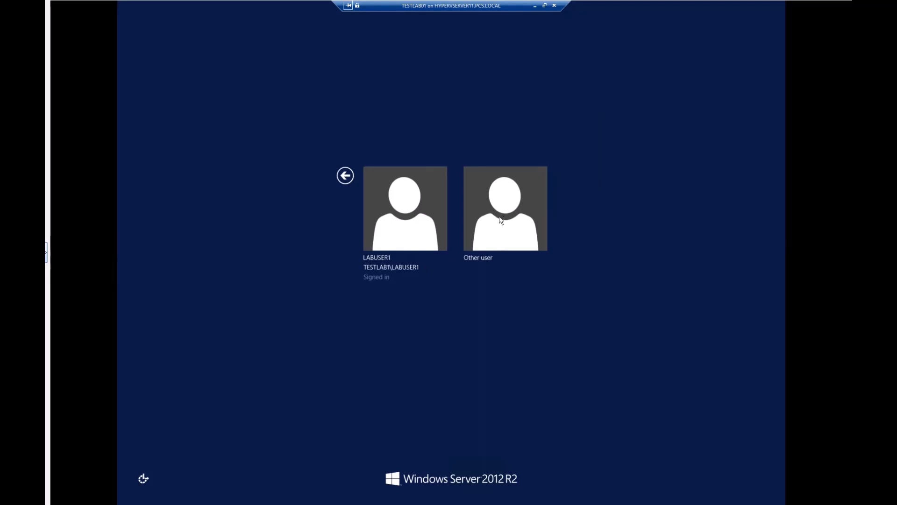
Try signing in as Other user target.com\labuser1 with the account password; it's rejected as incorrect.
left_click(500, 193)
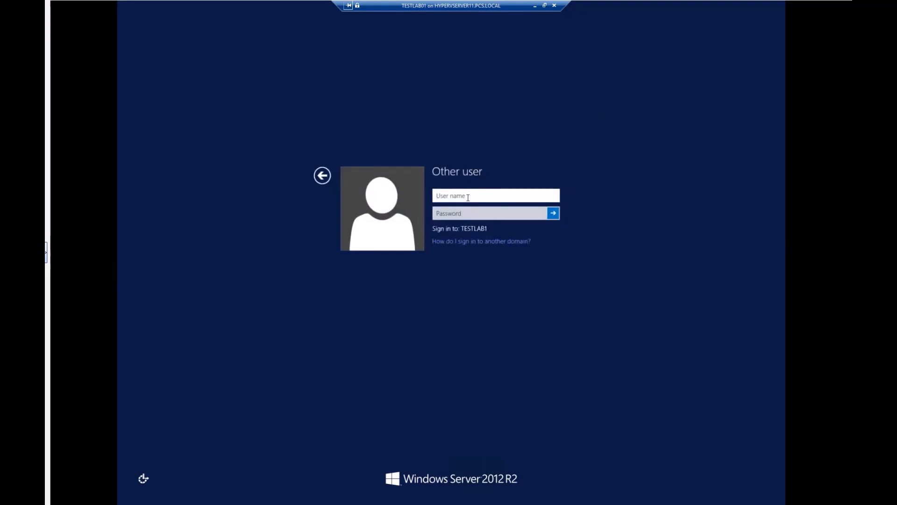
type("test")
key("BackSpace")
key("BackSpace")
key("BackSpace")
type("target.com\\")
type("\\labuser1")
left_click(477, 215)
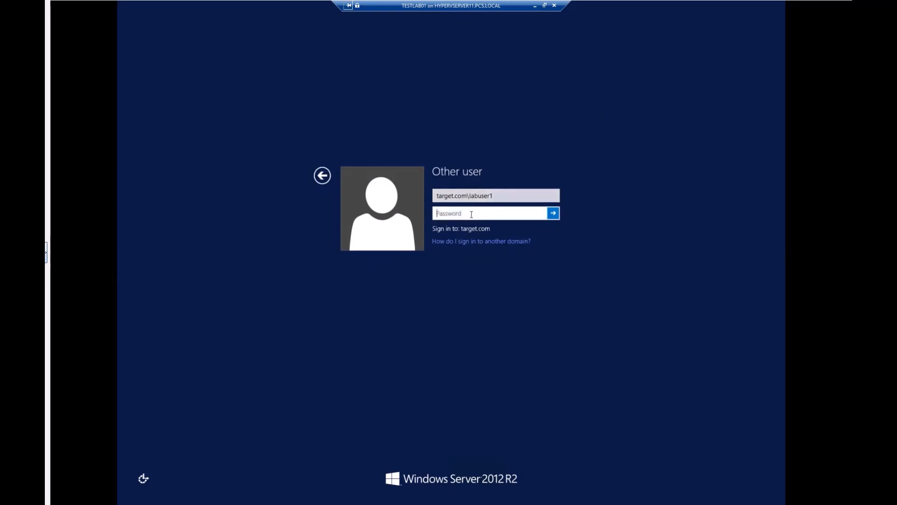
type("P@ssw0rd••••")
key("Return")
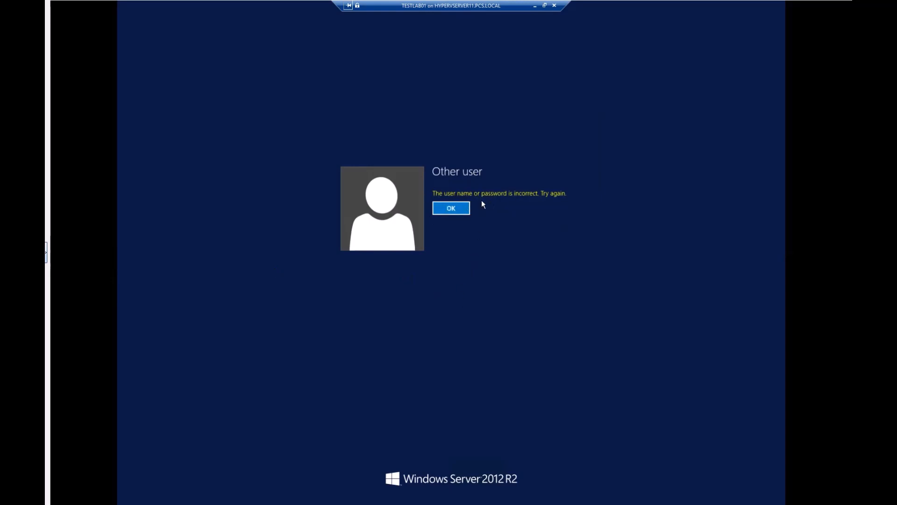
left_click(444, 209)
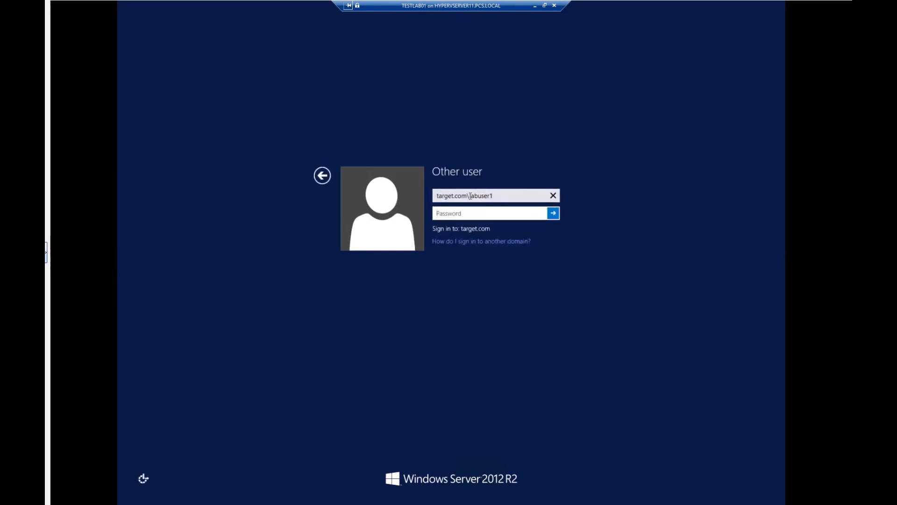
left_click(437, 195)
left_click(438, 194)
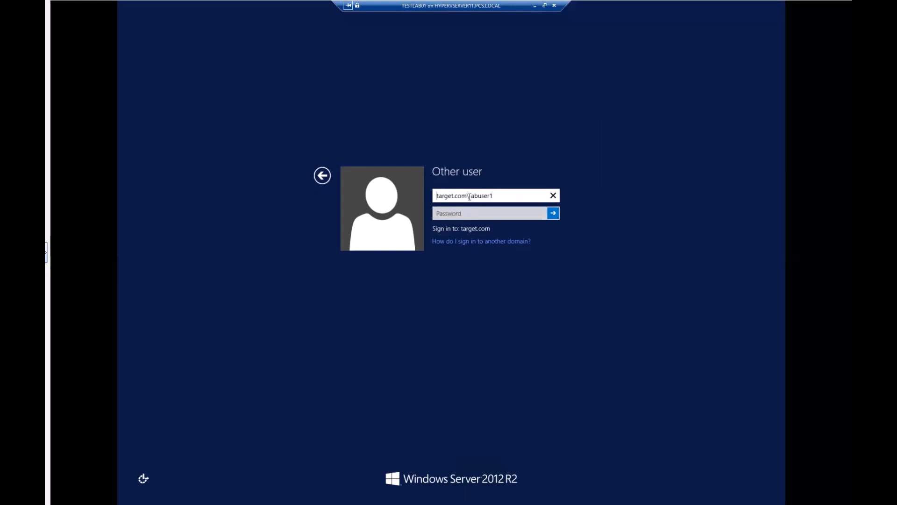
left_click_drag(470, 197, 428, 197)
key("BackSpace")
type("@target.com")
key("Tab")
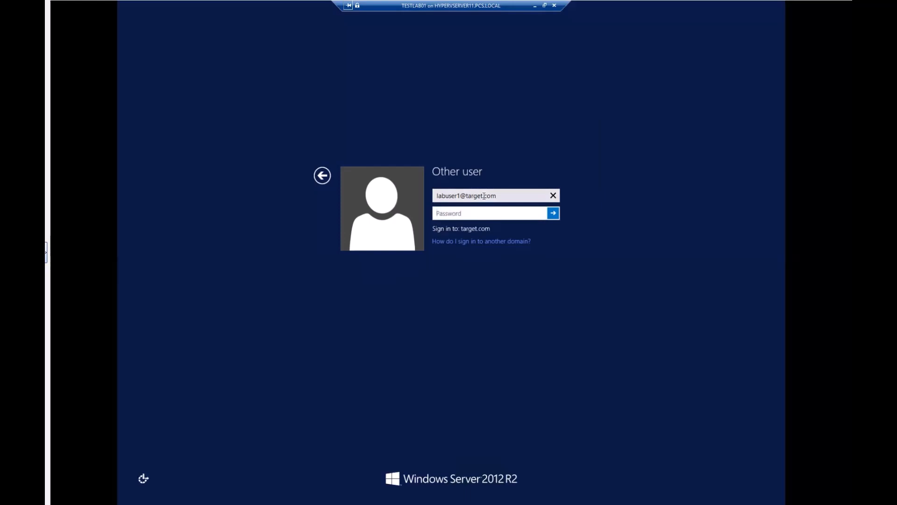
type("***")
key("BackSpace")
key("BackSpace")
key("BackSpace")
type("***********")
key("Return")
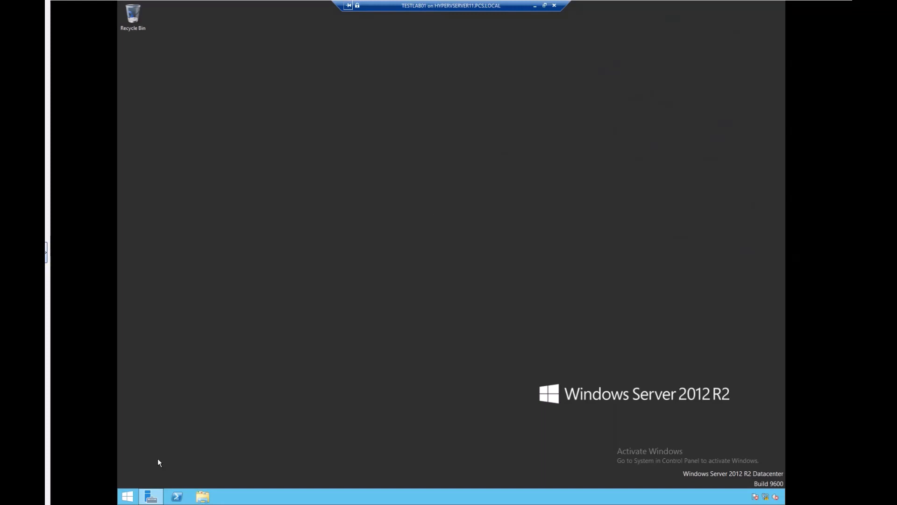
Look over the Start screen, account options and Apps view, then open Run from Start's context menu.
left_click(128, 496)
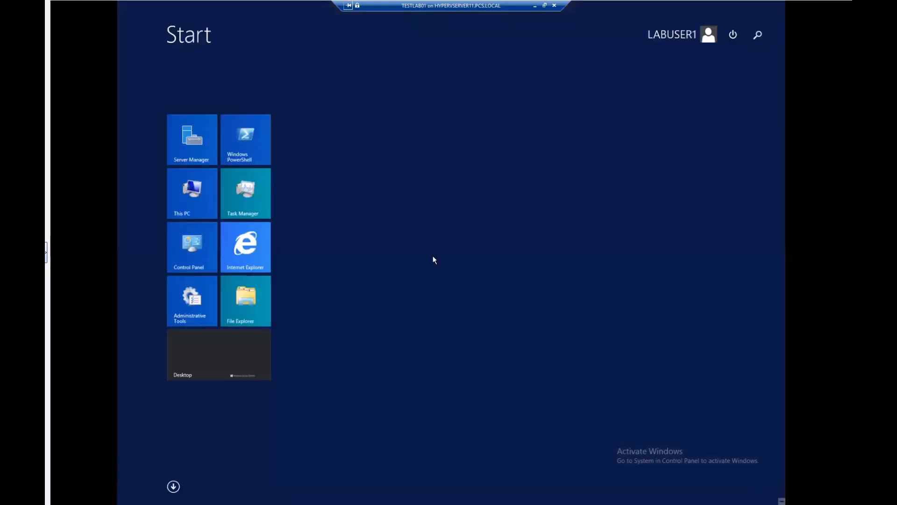
left_click(692, 36)
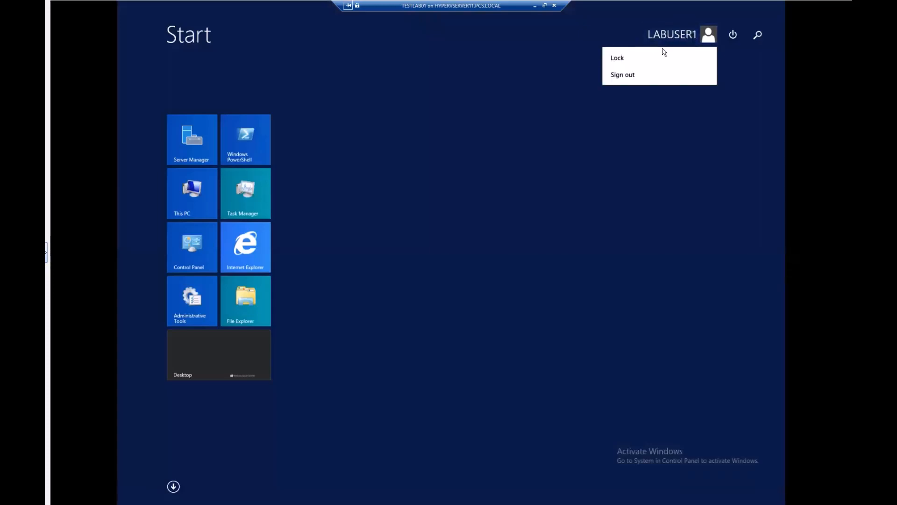
left_click(460, 154)
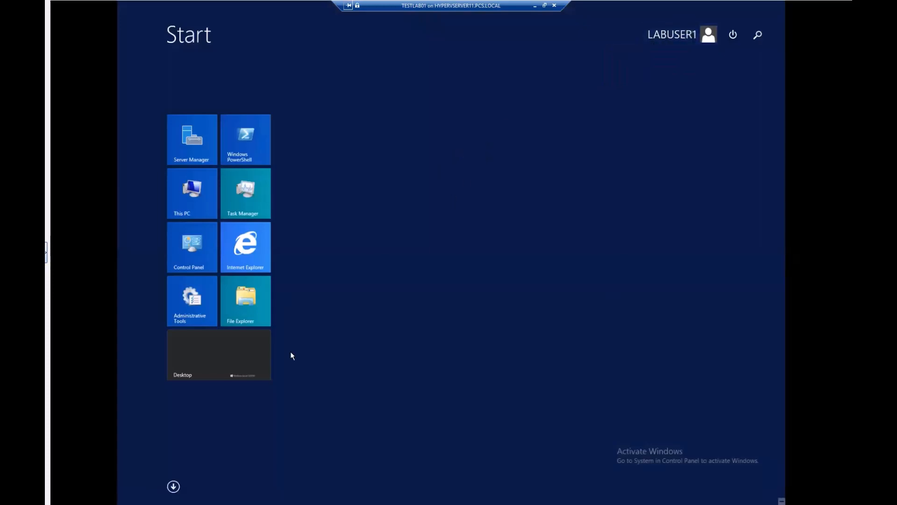
left_click(173, 487)
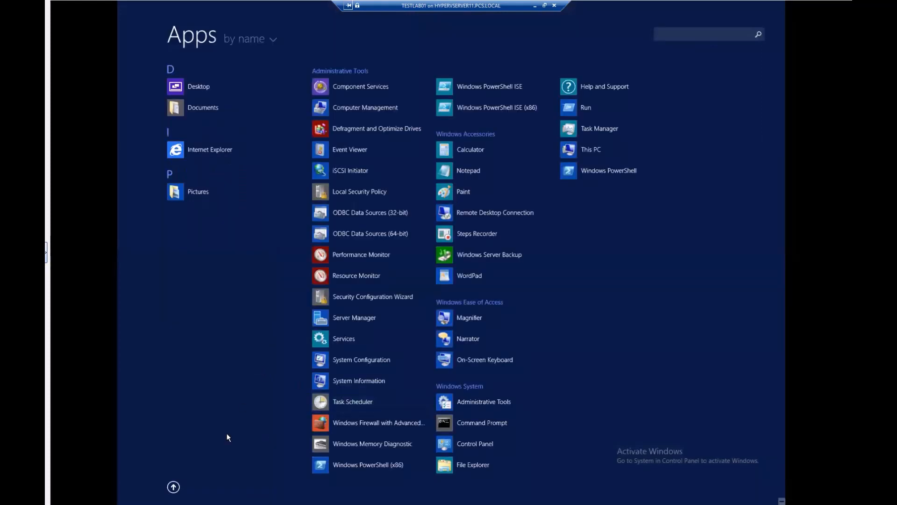
key("super")
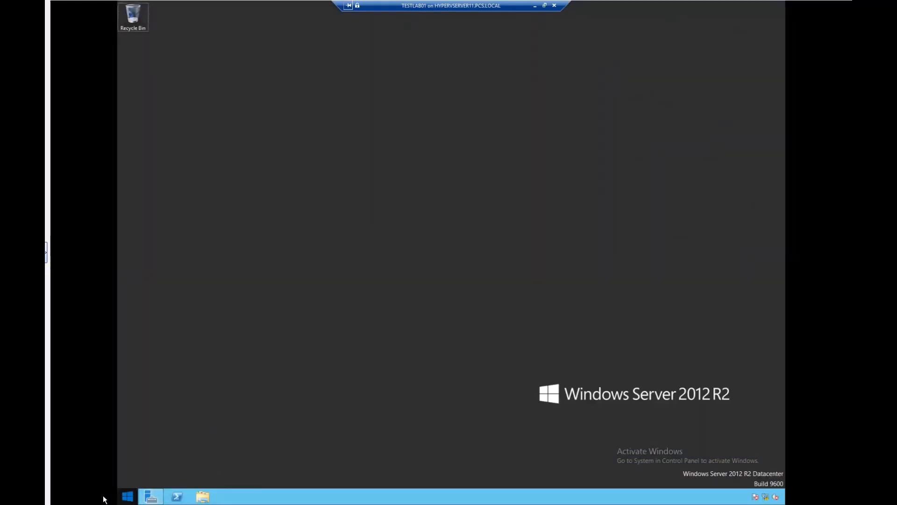
left_click(127, 497)
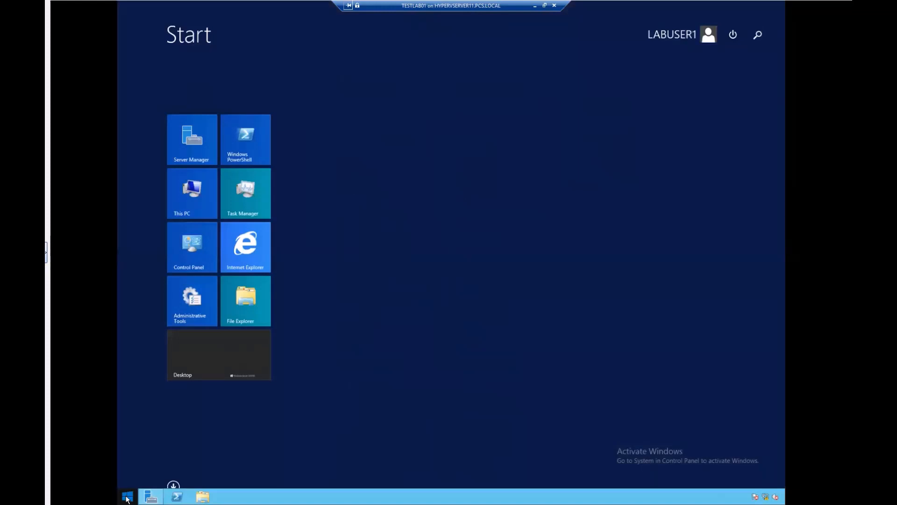
right_click(127, 498)
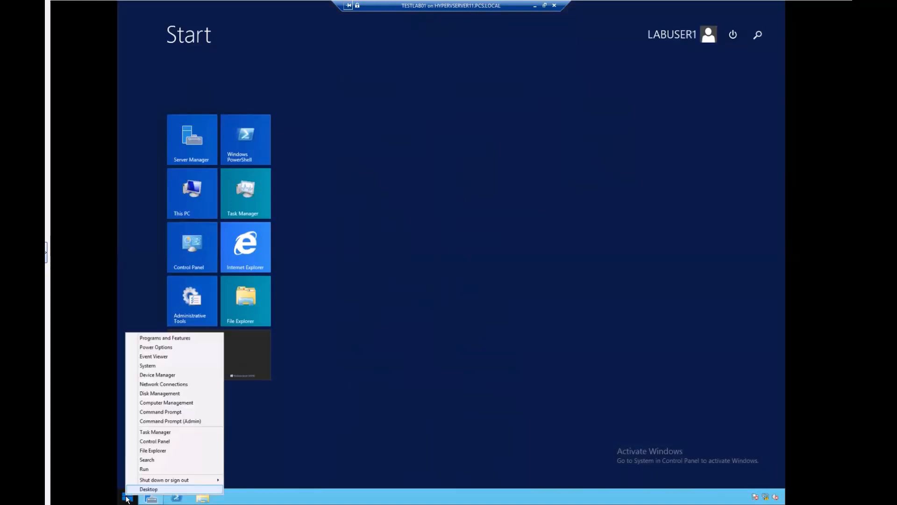
left_click(147, 466)
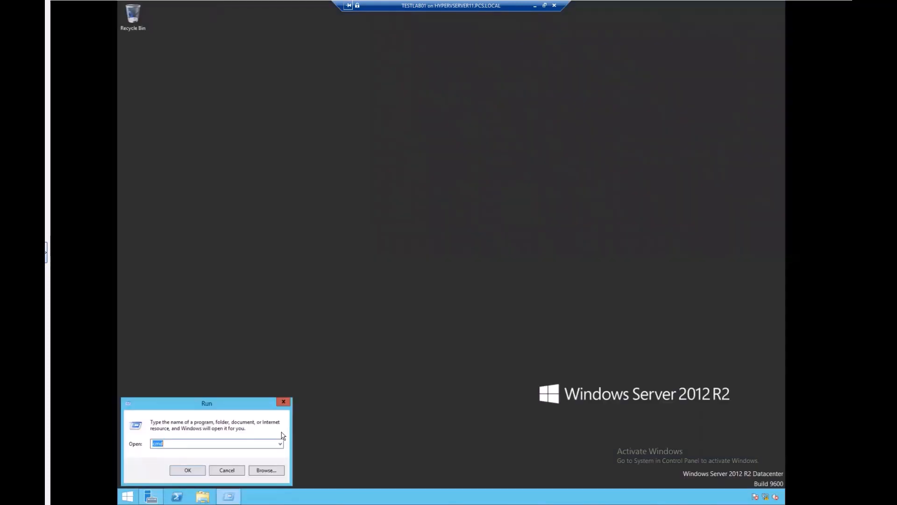
Launch cmd from Run and run set to list the environment variables.
key("Return")
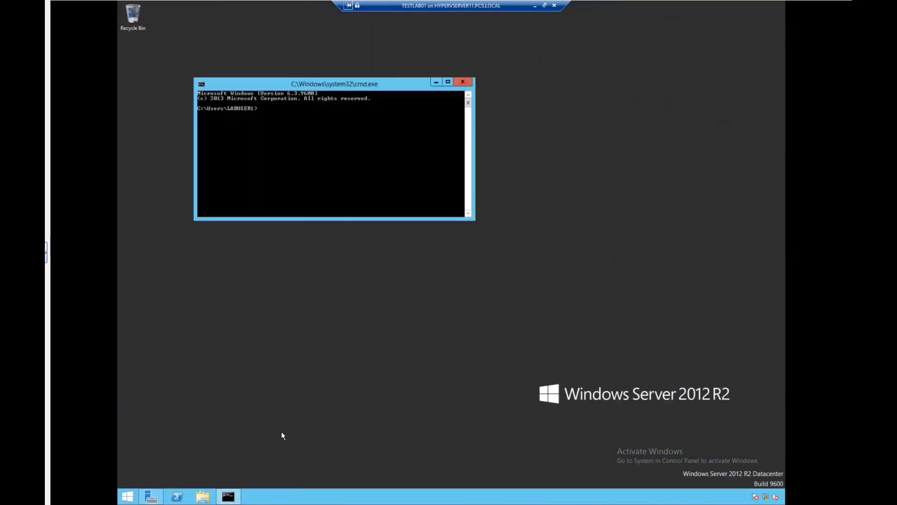
type("set")
key("Return")
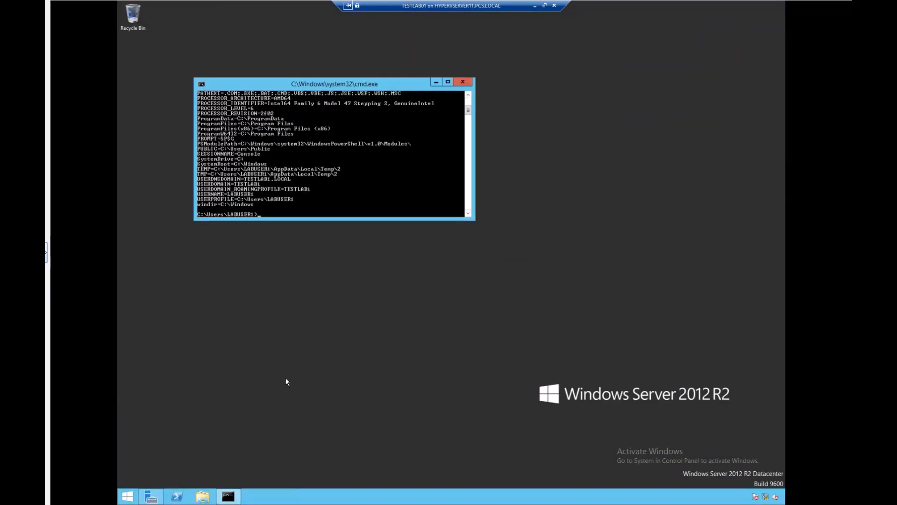
Scroll up, mark the LOGONSERVER line in the output, then close Command Prompt.
scroll(334, 124, "up", 6)
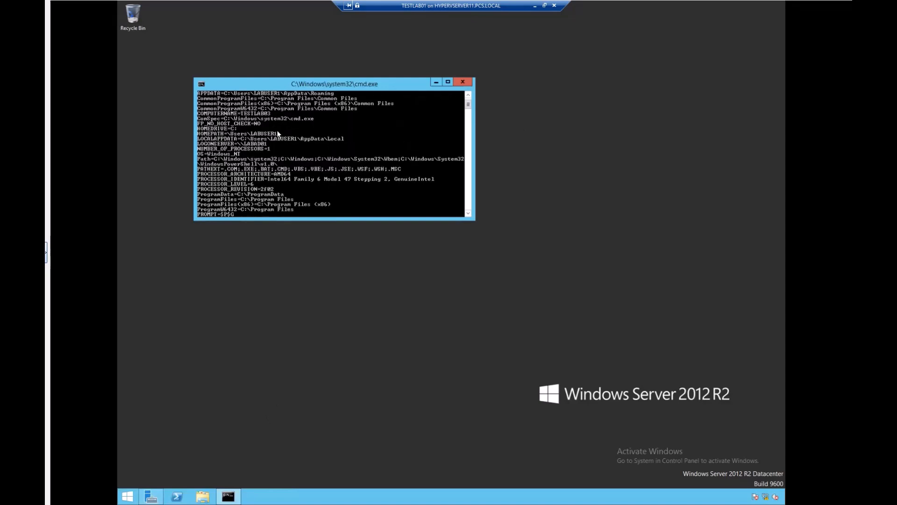
scroll(253, 163, "up", 1)
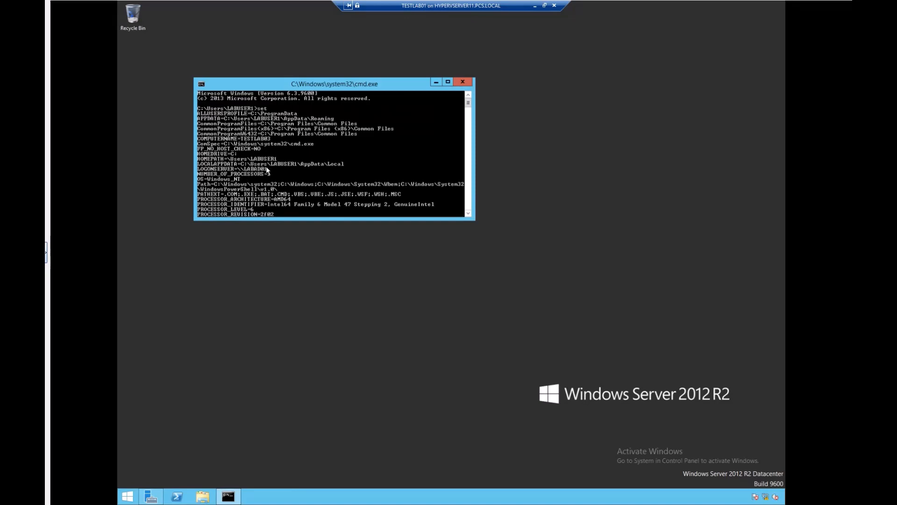
right_click(200, 170)
left_click(211, 177)
left_click_drag(198, 168, 251, 168)
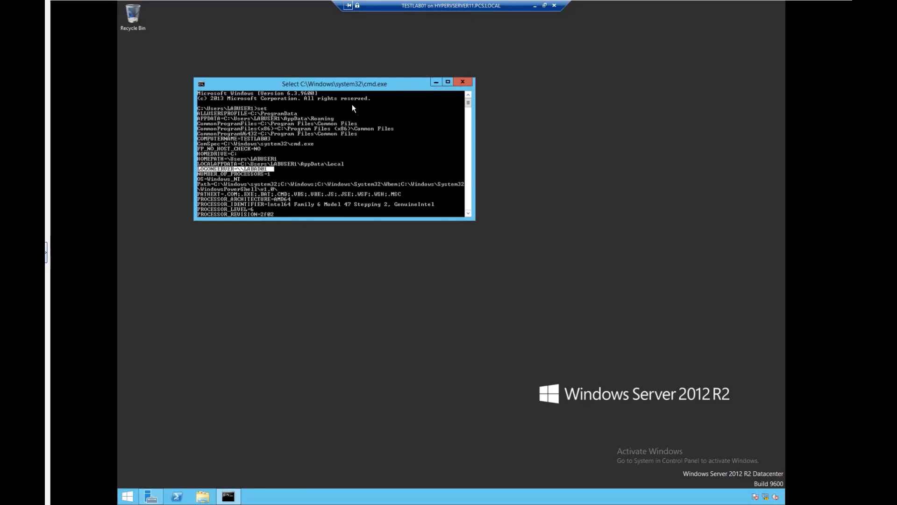
left_click(464, 83)
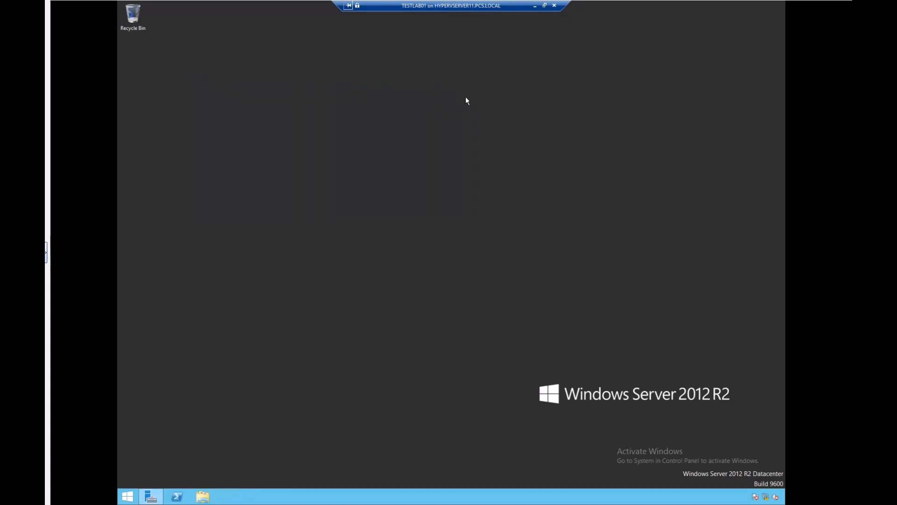